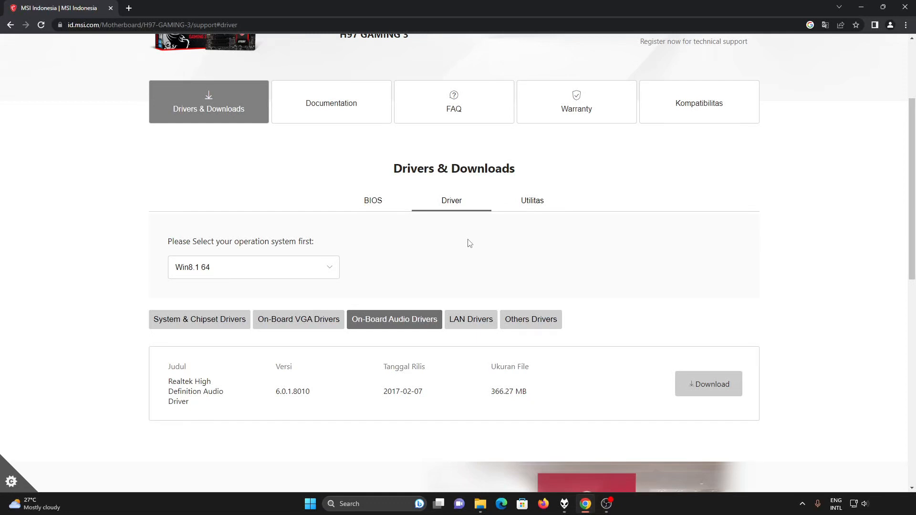
# Minimize the browser and extract the realtek_hd_audio archive in Downloads to its own folder
pyautogui.scroll(-1, 470, 244)
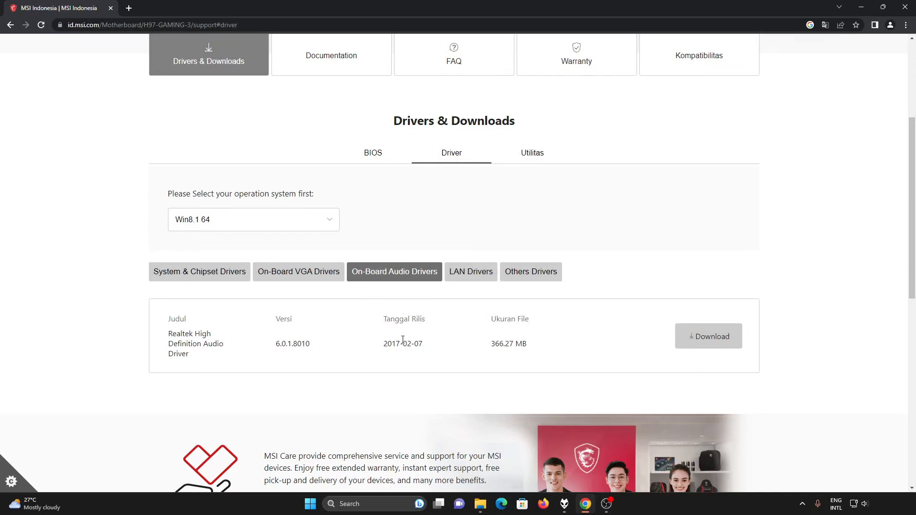
pyautogui.click(860, 6)
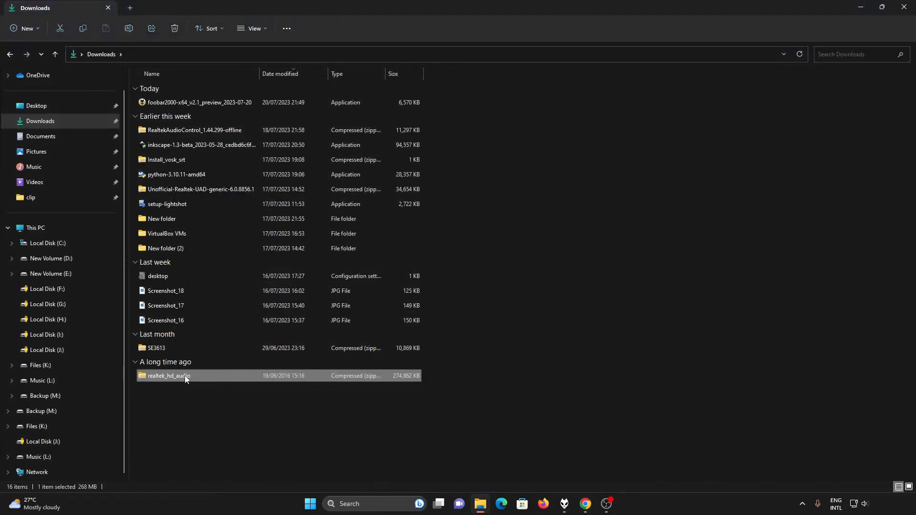
pyautogui.rightClick(187, 378)
pyautogui.click(225, 257)
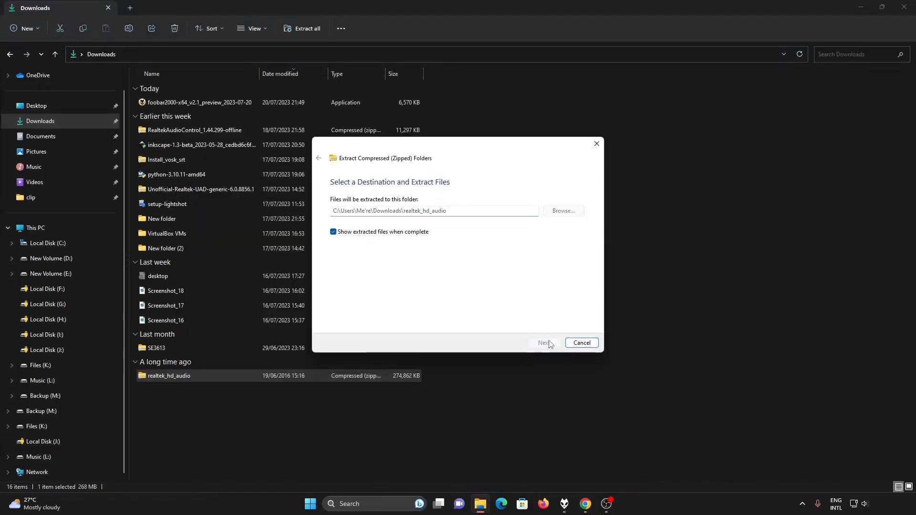
pyautogui.click(540, 342)
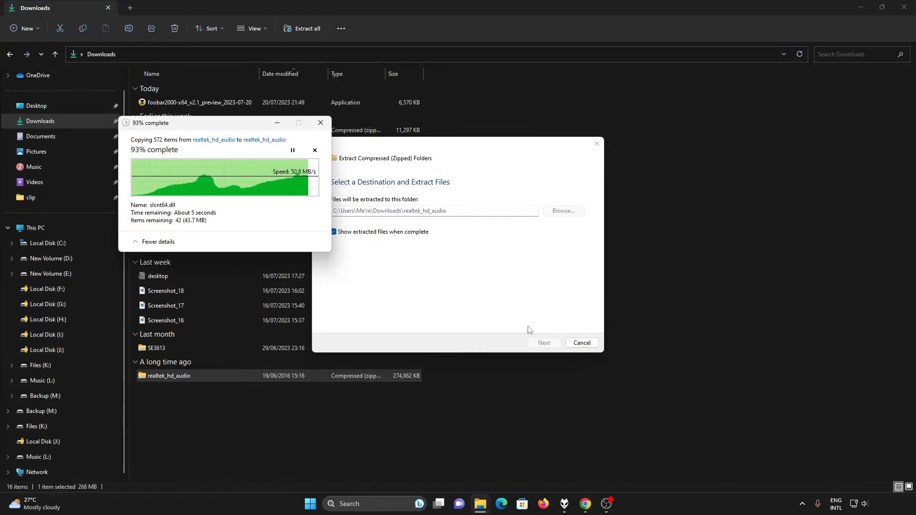
# Open the ASIO folder inside HD_6.0.1.7806 and run the Install application, allowing it to make changes and acknowledging the DLL registration
pyautogui.doubleClick(525, 178)
pyautogui.click(846, 77)
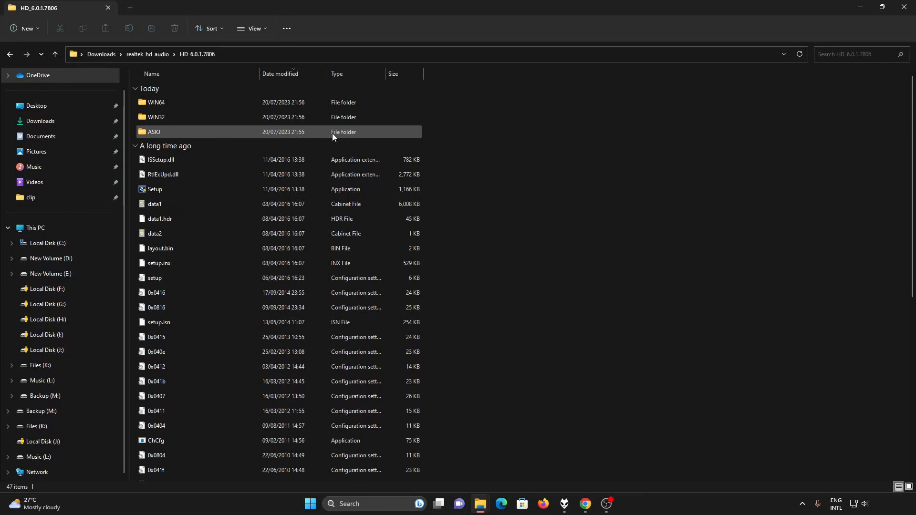
pyautogui.doubleClick(332, 133)
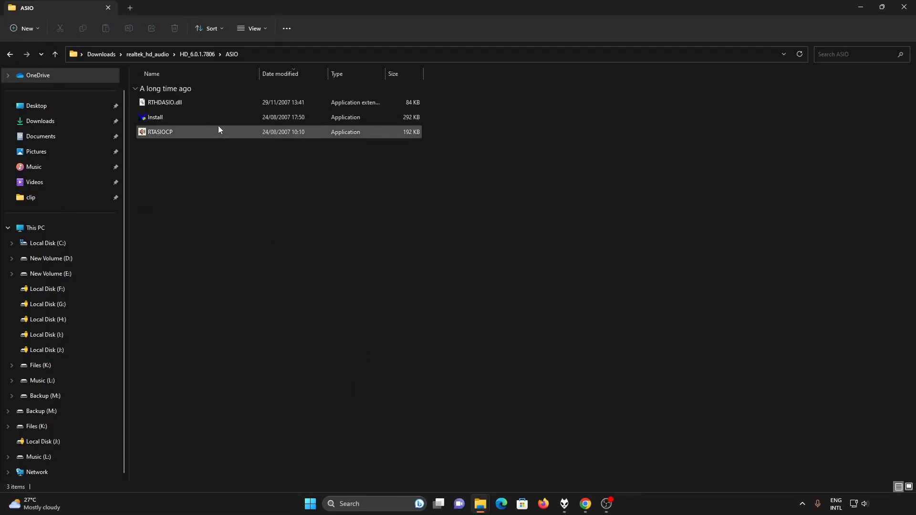
pyautogui.moveTo(219, 117)
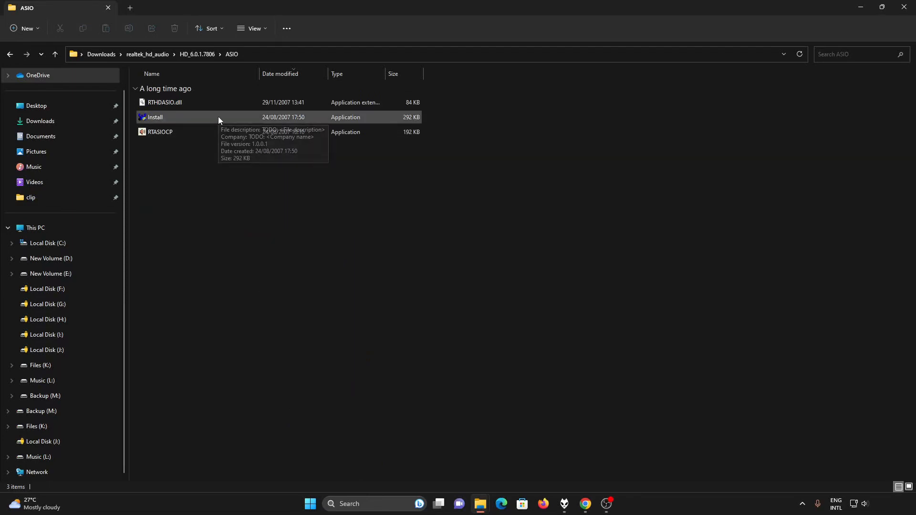
pyautogui.doubleClick(218, 117)
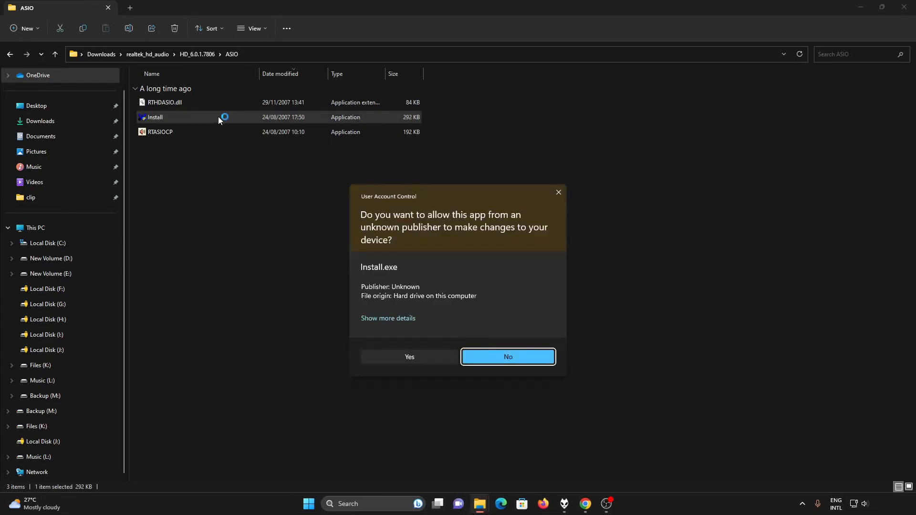
pyautogui.click(396, 359)
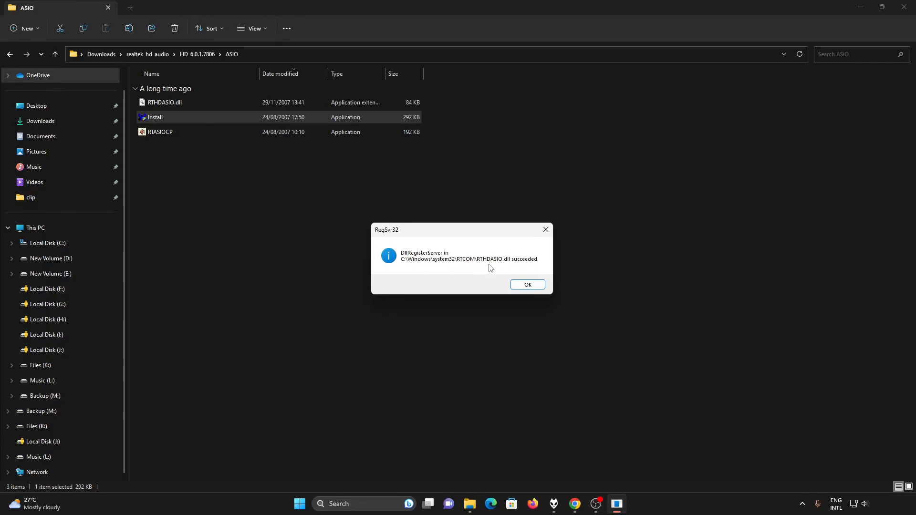
pyautogui.click(528, 285)
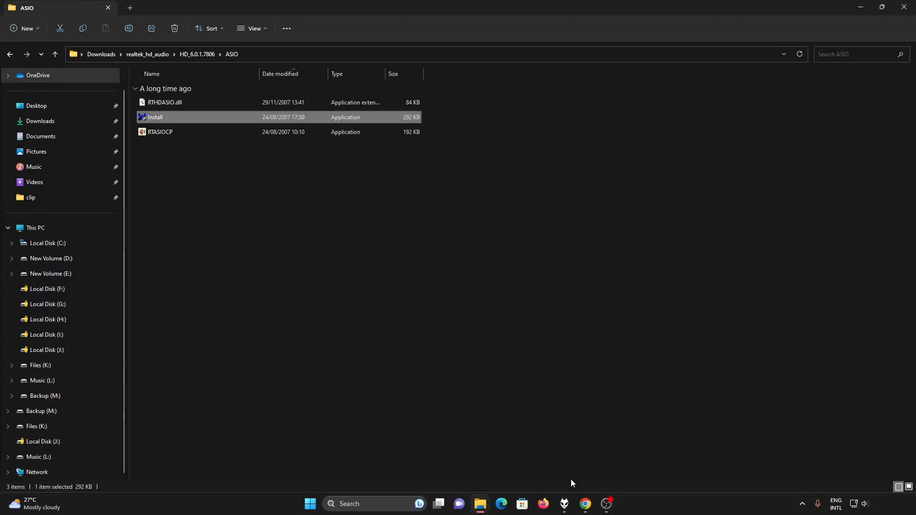
# Switch to foobar2000 and check which playback output devices its preferences offer
pyautogui.click(565, 504)
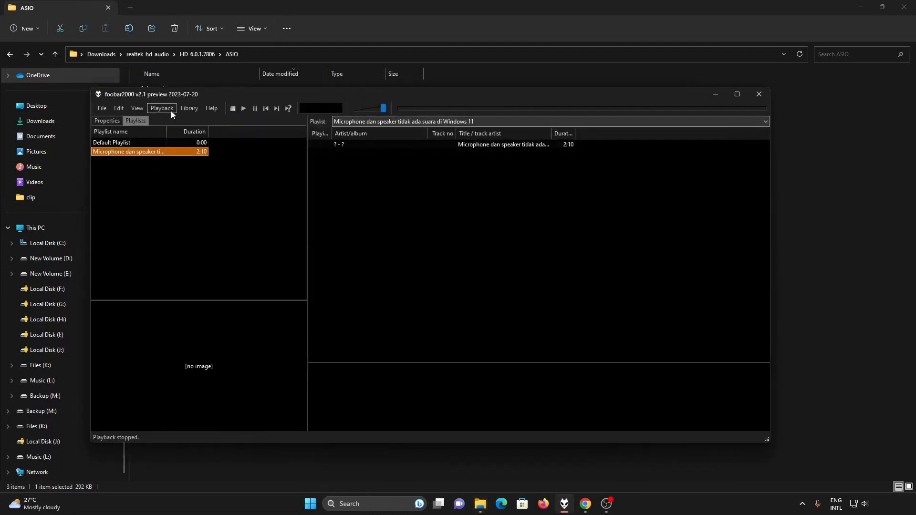
pyautogui.click(189, 109)
pyautogui.click(208, 156)
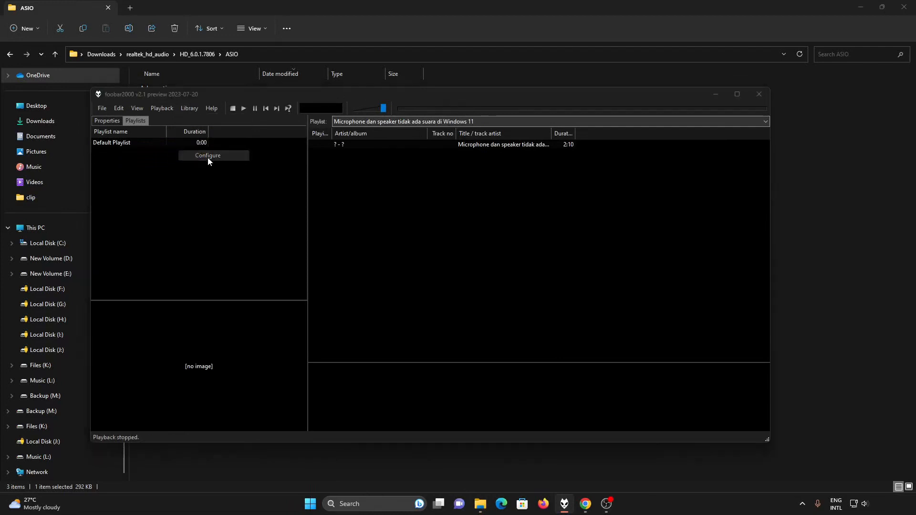
pyautogui.click(263, 221)
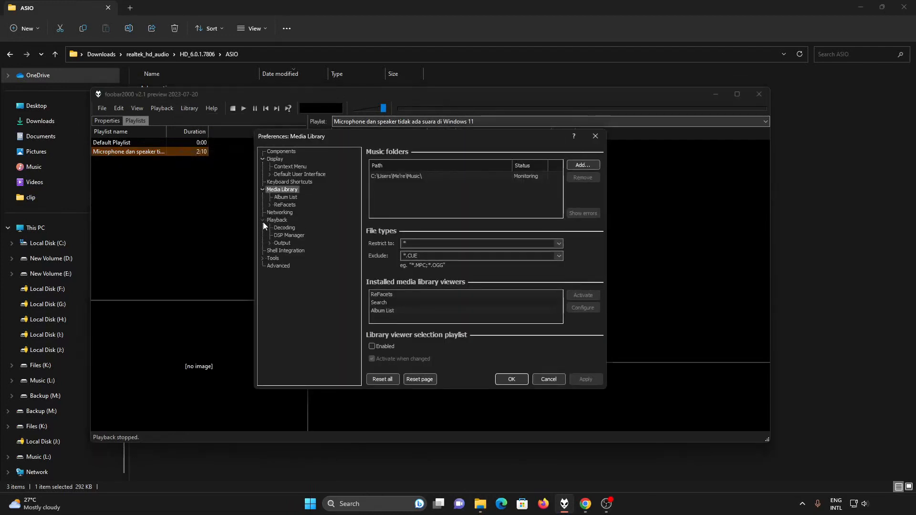
pyautogui.click(282, 244)
pyautogui.click(423, 166)
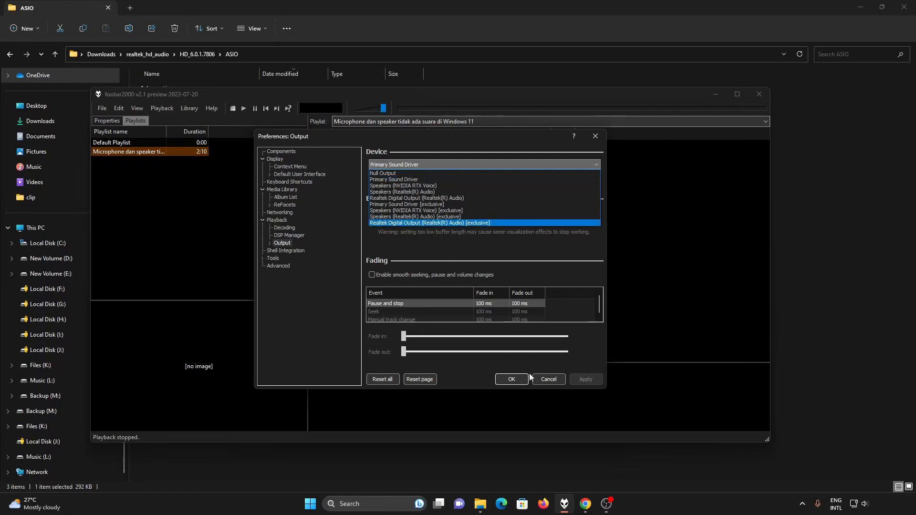
# Replace the MSI page in Chrome with a new tab, dismiss the foobar2000 preferences, and search the web for "foobar2000 asio download"
pyautogui.click(585, 504)
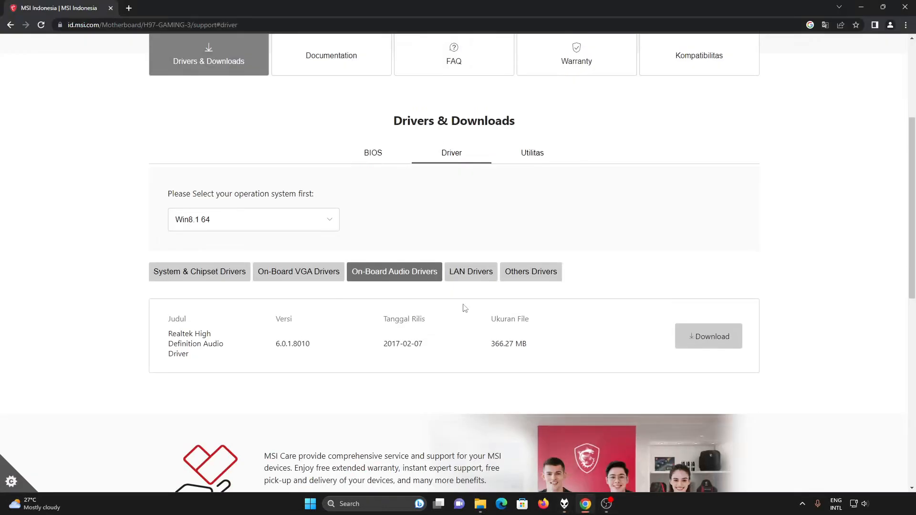
pyautogui.click(131, 8)
pyautogui.click(111, 9)
pyautogui.click(566, 507)
pyautogui.press('Escape')
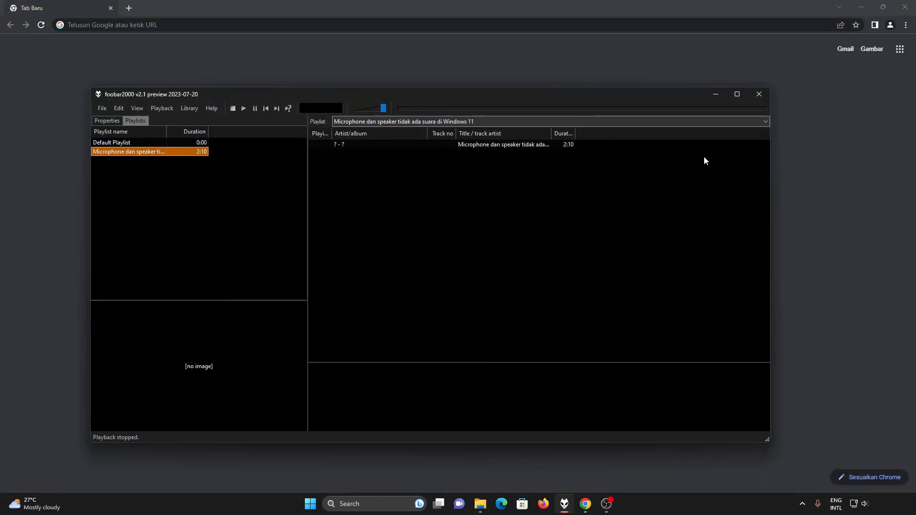
pyautogui.click(716, 94)
pyautogui.click(365, 28)
pyautogui.write('foobar')
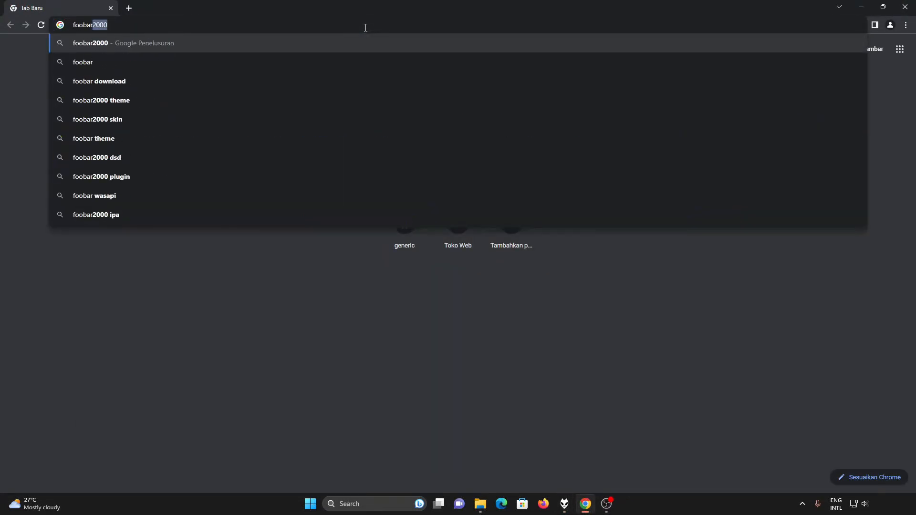
pyautogui.write('2000 asio download')
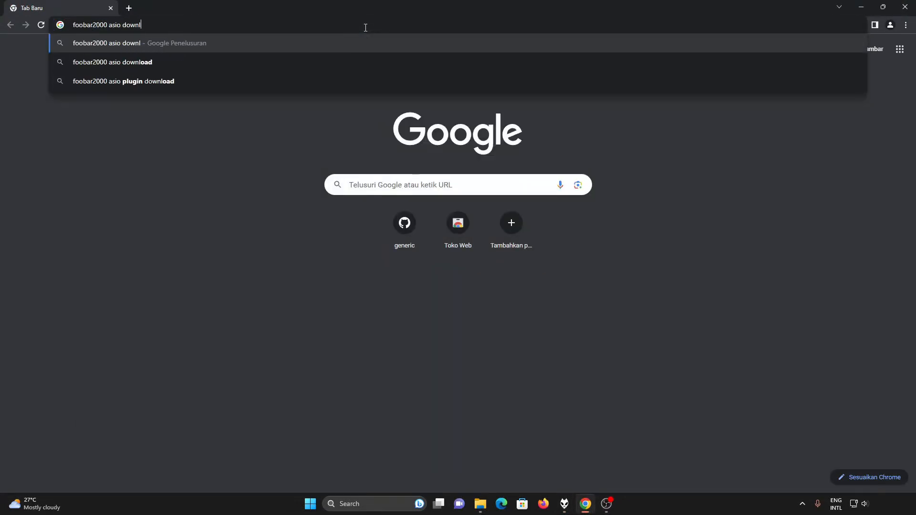
pyautogui.press('Return')
# Download the ASIO Output component from the foobar2000 site, open the downloaded file and minimize the browser
pyautogui.click(252, 154)
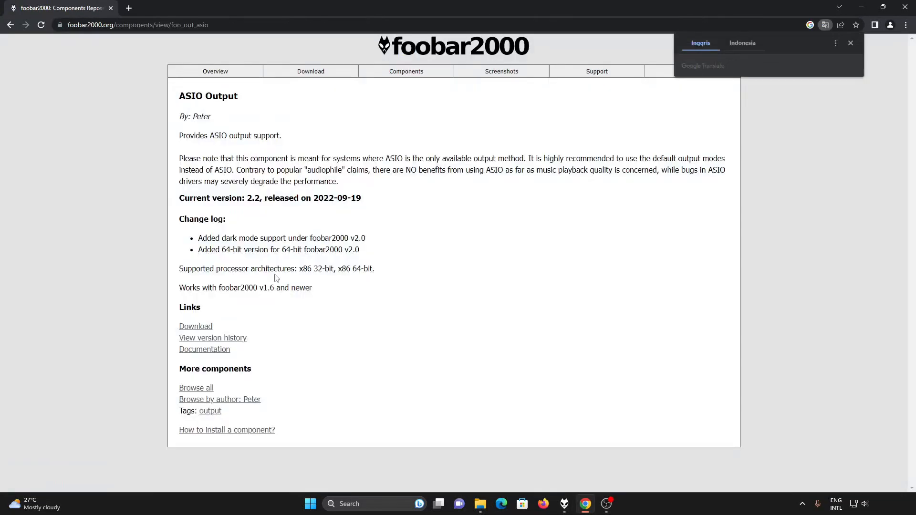
pyautogui.click(207, 326)
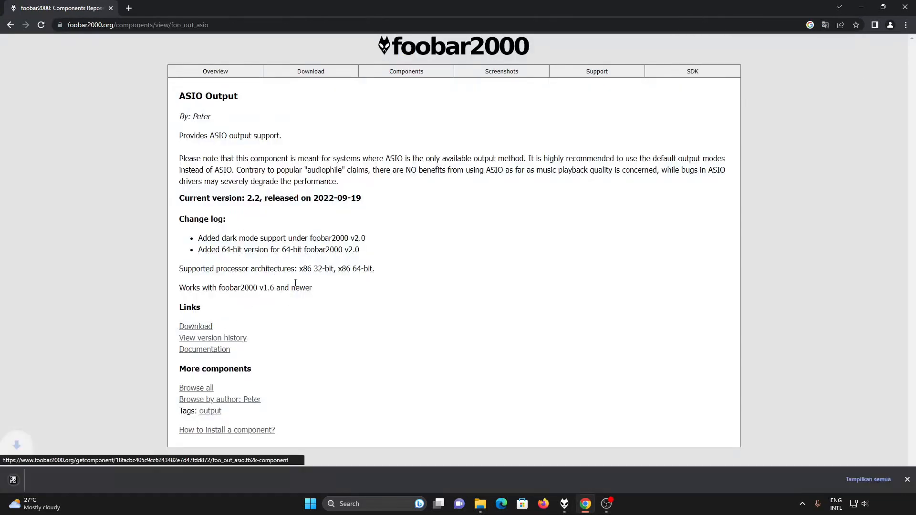
pyautogui.click(76, 479)
pyautogui.click(861, 7)
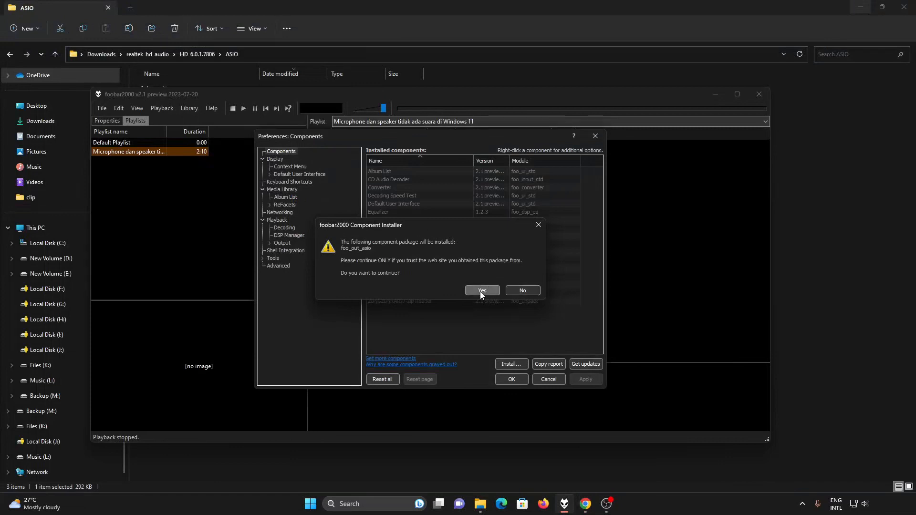
# Install the foo_out_asio component package, then apply the change and restart foobar2000
pyautogui.click(481, 291)
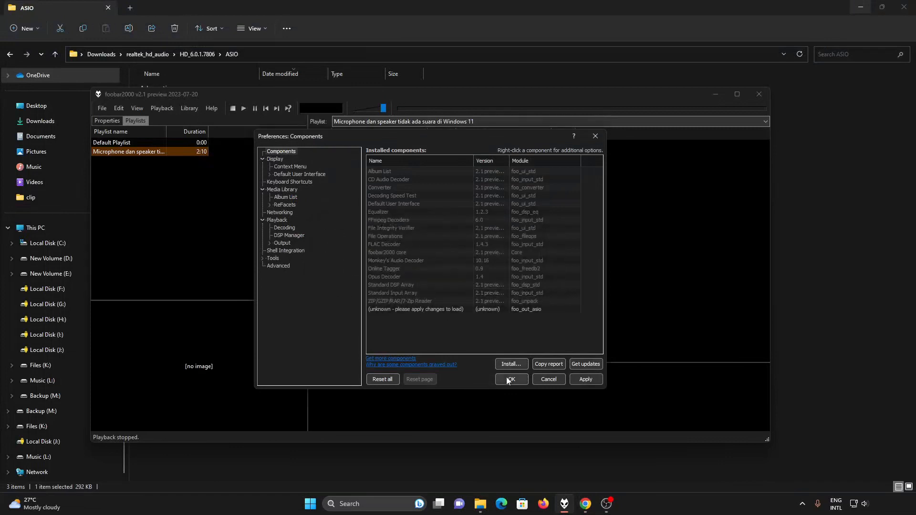
pyautogui.click(507, 380)
pyautogui.click(465, 277)
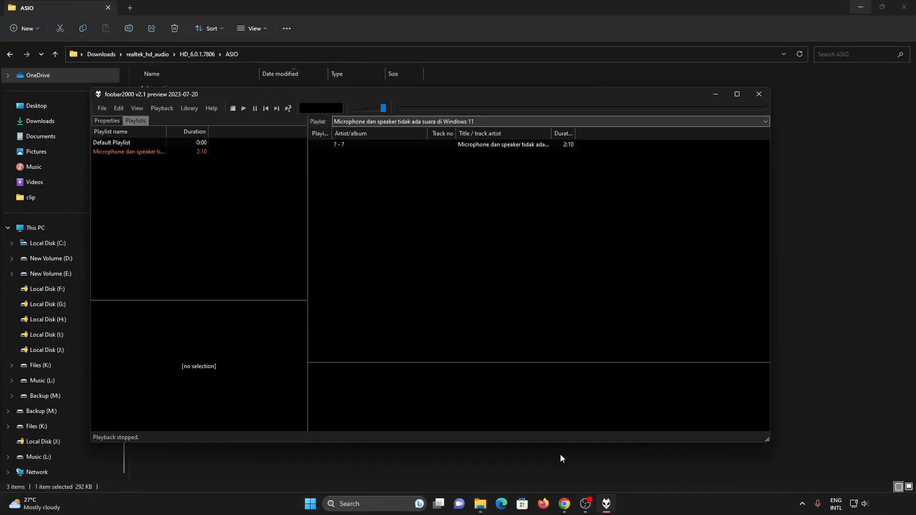
# Examine foobar2000's output device list, the additional device options and the ASIO preferences page
pyautogui.click(189, 108)
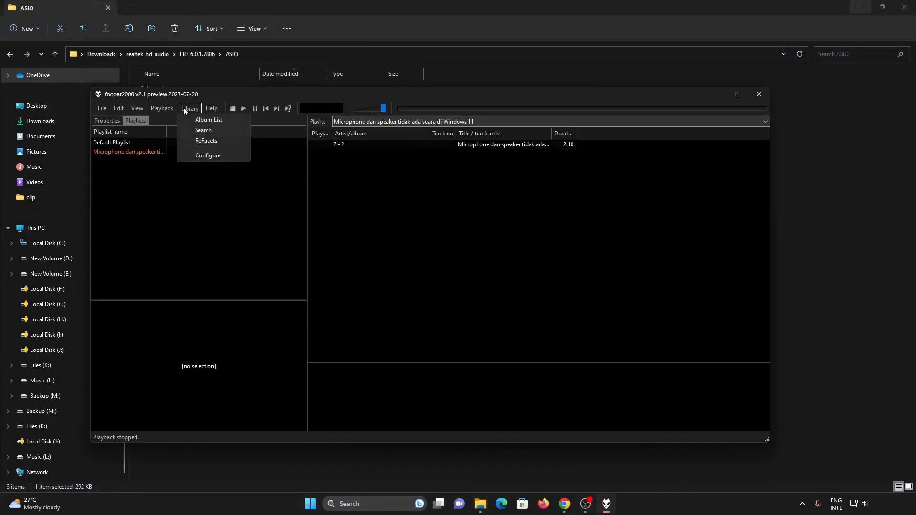
pyautogui.click(198, 156)
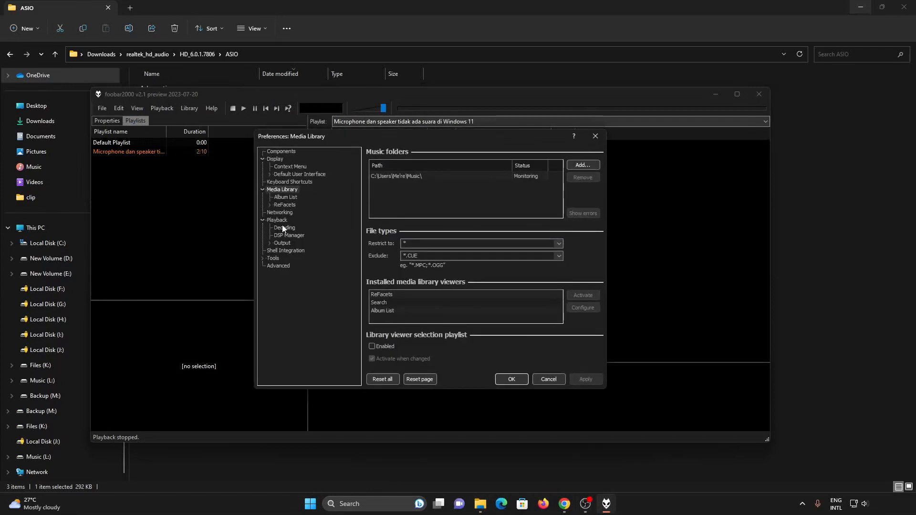
pyautogui.click(283, 242)
pyautogui.click(429, 165)
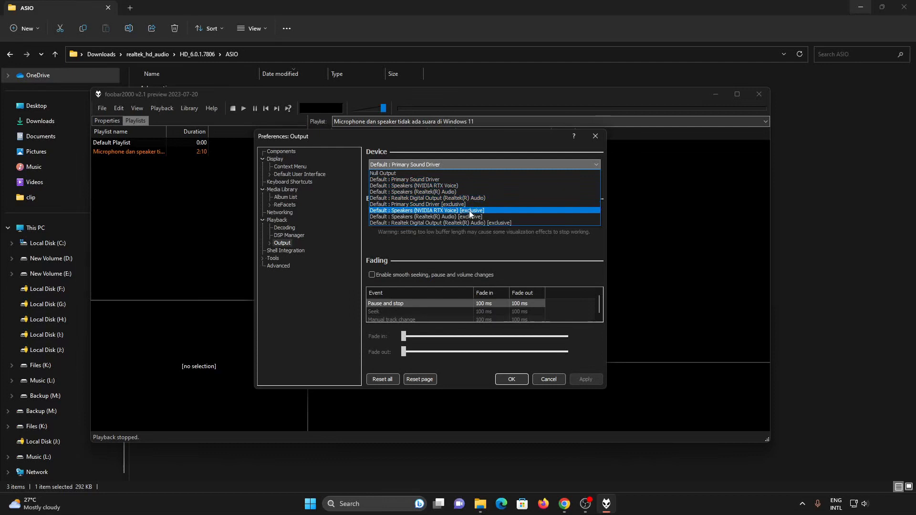
pyautogui.click(376, 245)
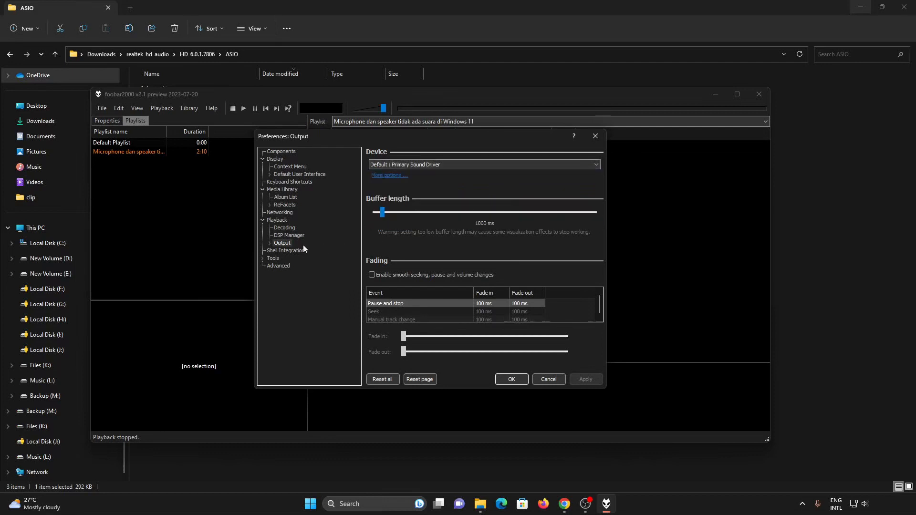
pyautogui.click(390, 176)
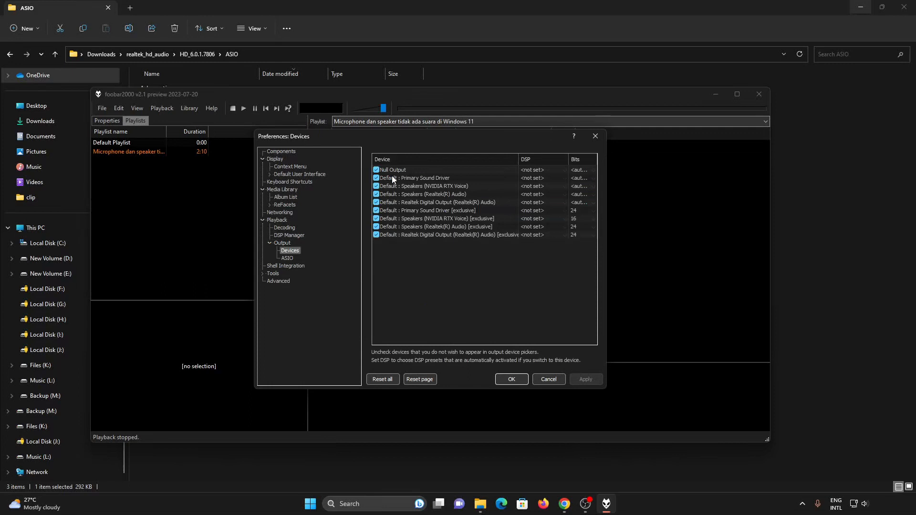
pyautogui.click(289, 258)
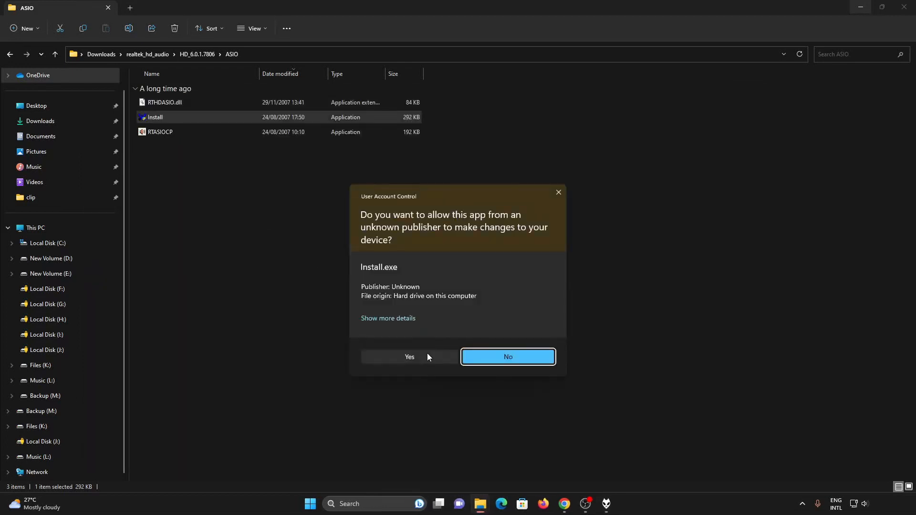
# Run the Realtek ASIO Install application again, allowing changes and acknowledging the registration, and return to foobar2000
pyautogui.click(478, 359)
pyautogui.click(530, 285)
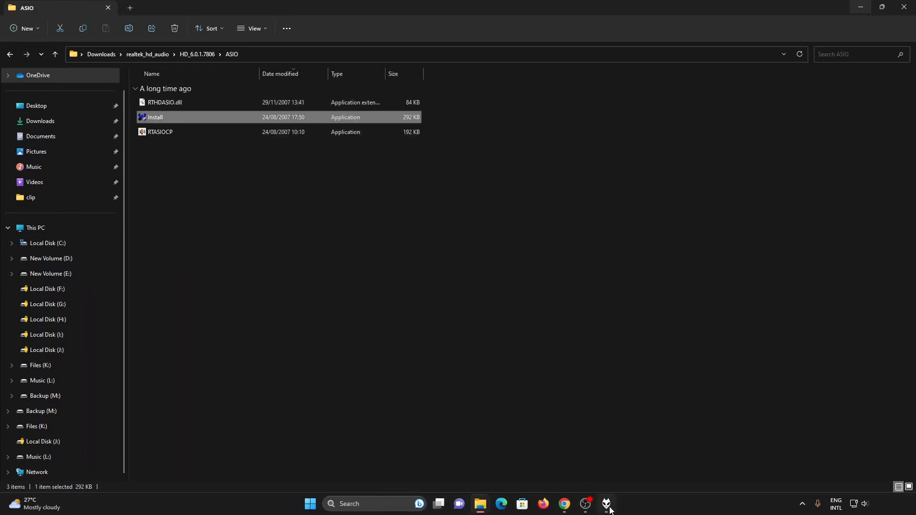
pyautogui.click(608, 505)
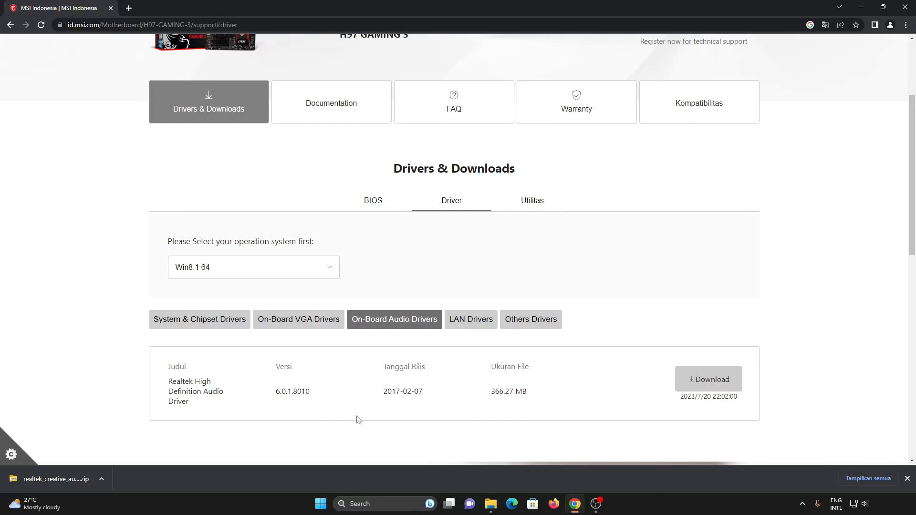
# Switch to File Explorer, look inside the extracted realtek_hd_audio folder and return to Downloads
pyautogui.moveTo(490, 504)
pyautogui.click(478, 481)
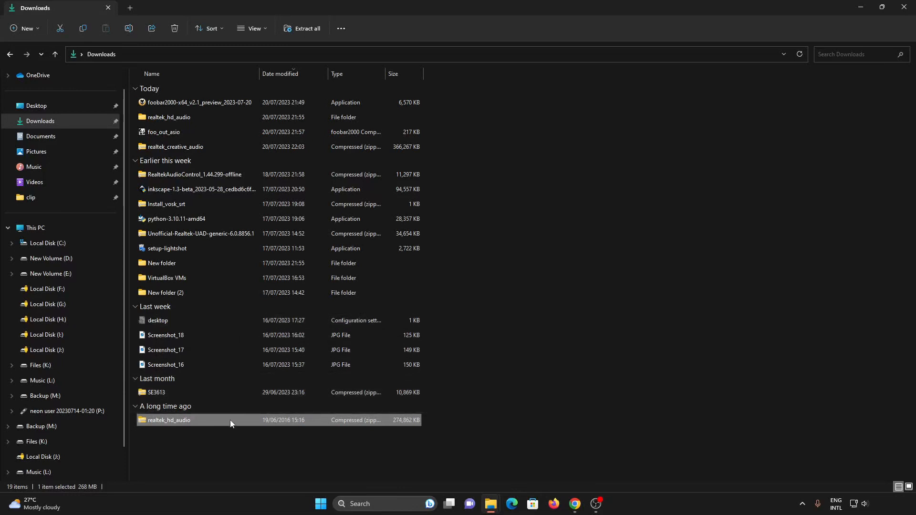
pyautogui.doubleClick(203, 119)
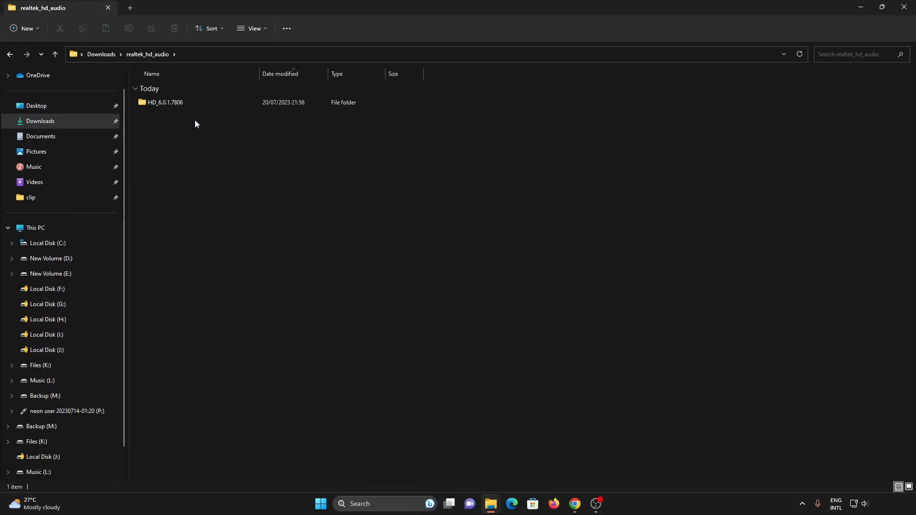
pyautogui.click(101, 54)
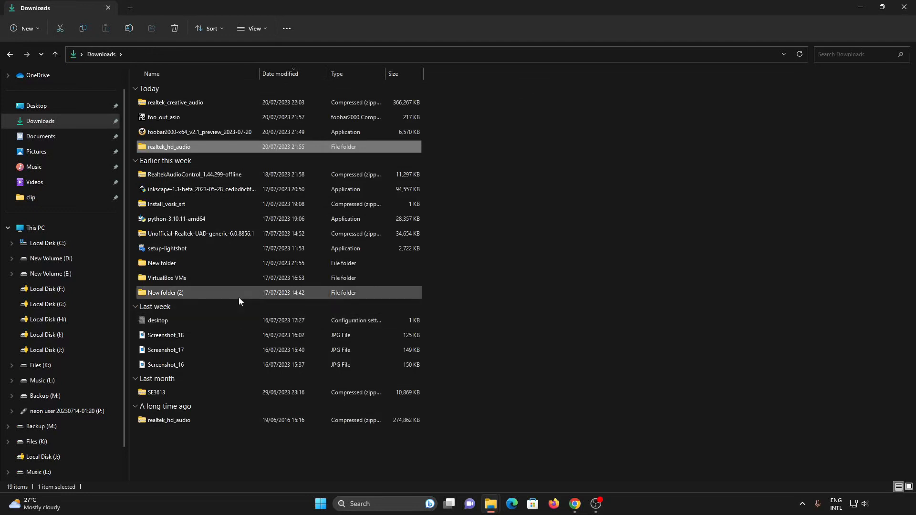
# Extract the realtek_creative_audio archive into its own folder in Downloads
pyautogui.rightClick(185, 105)
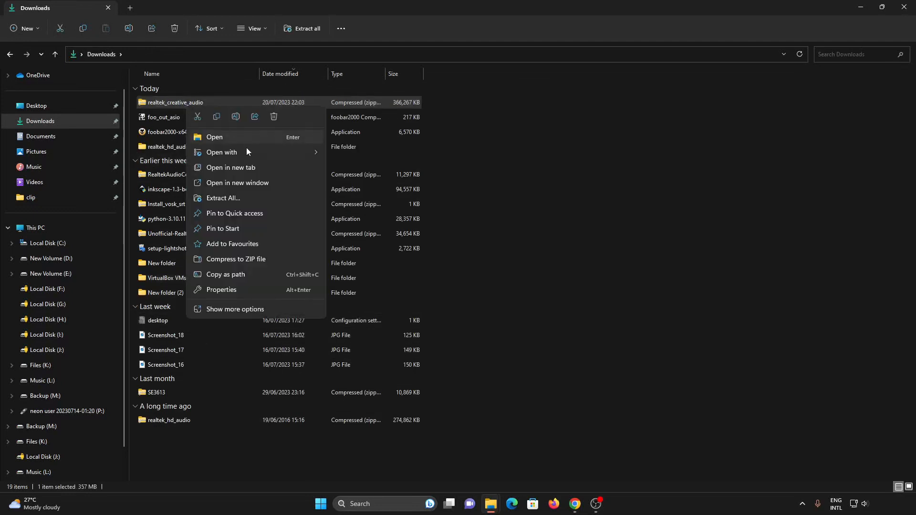
pyautogui.click(249, 197)
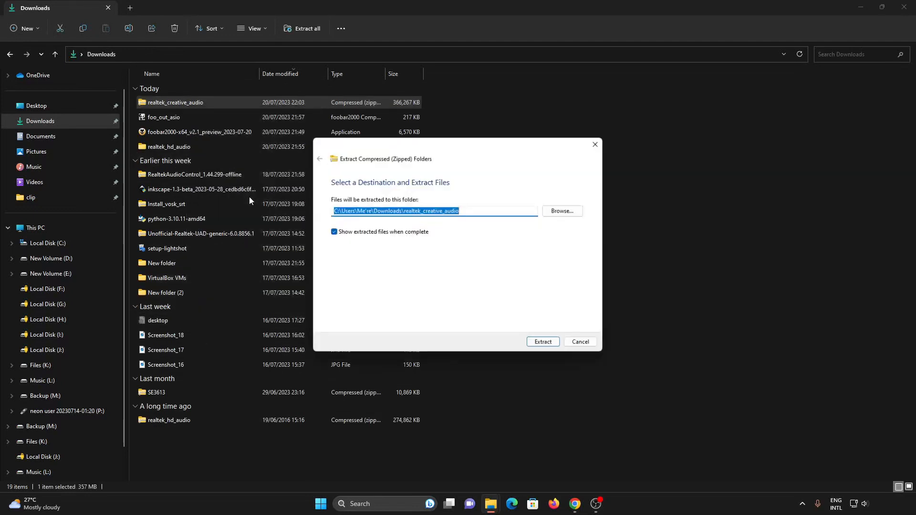
pyautogui.press('Return')
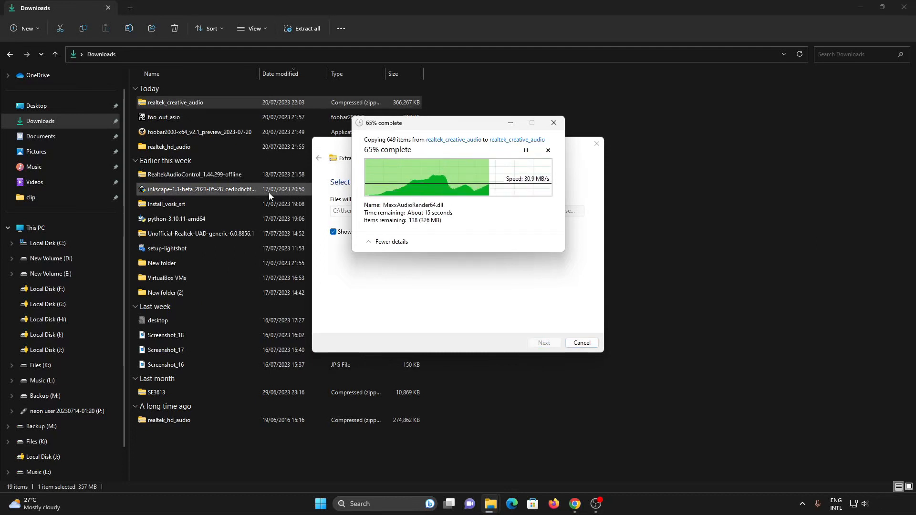
# Switch to Chrome and check the On-Board Audio Drivers offered for Win10 64 on the MSI driver page
pyautogui.click(575, 504)
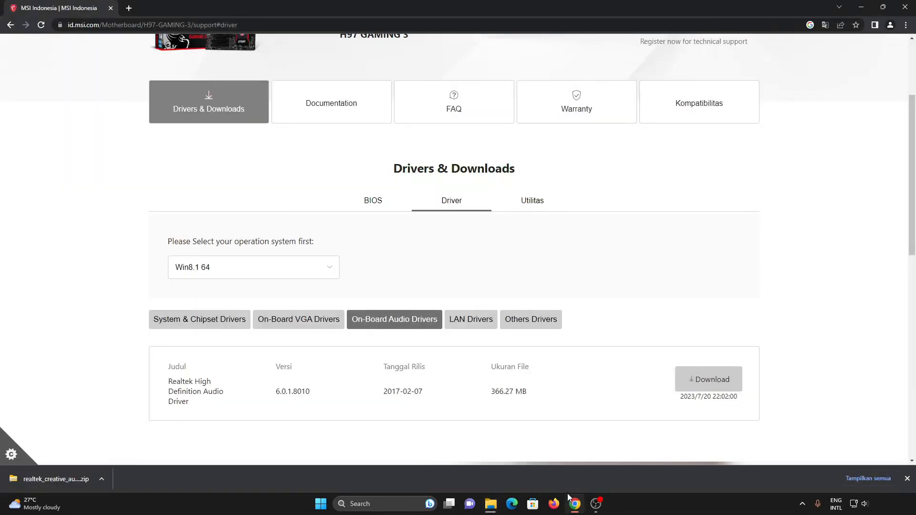
pyautogui.click(257, 272)
pyautogui.click(270, 323)
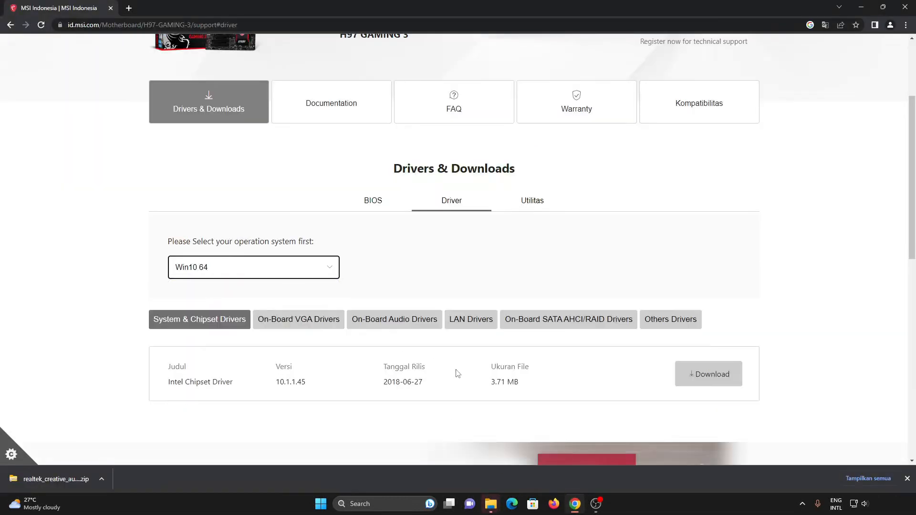
pyautogui.click(395, 325)
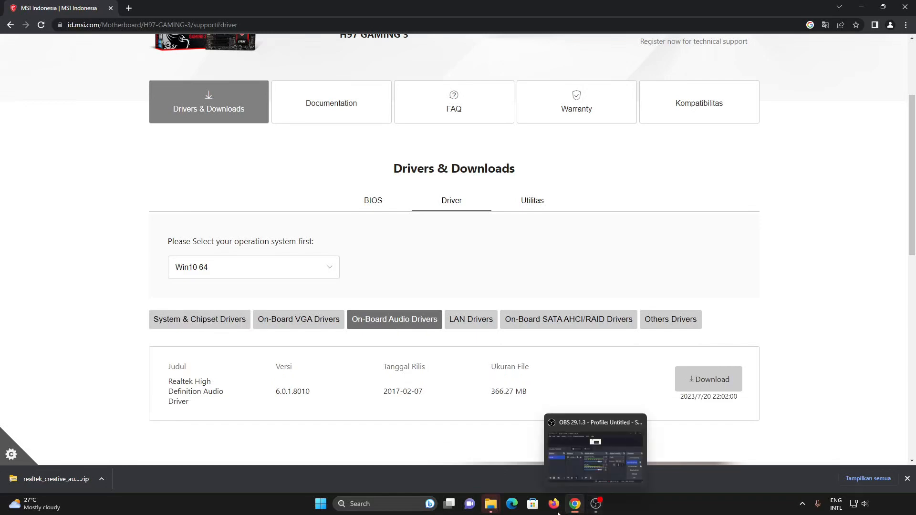
# Switch to the extracted realtek_creative_audio folder, maximize its window and open the ASIO folder inside realtek_hd_audio_6.0.1.8010
pyautogui.moveTo(491, 504)
pyautogui.click(590, 380)
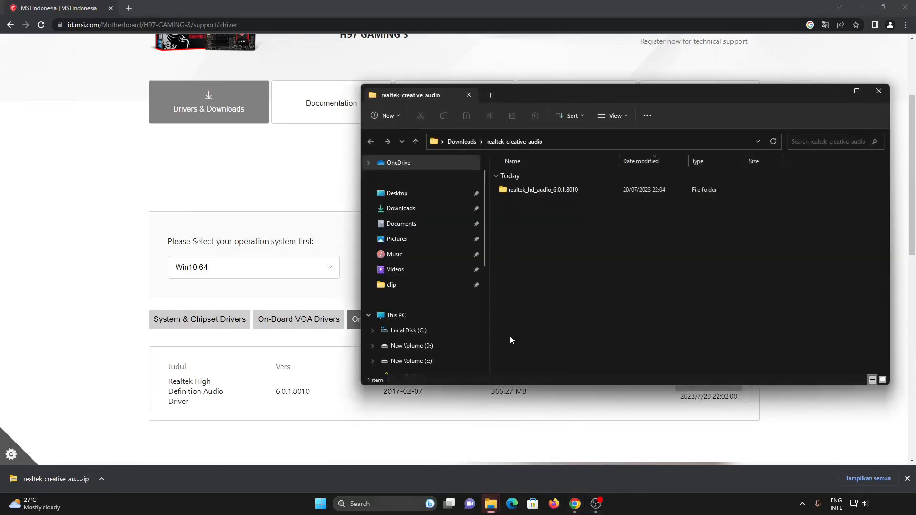
pyautogui.doubleClick(580, 193)
pyautogui.click(857, 92)
pyautogui.scroll(-7, 576, 205)
pyautogui.doubleClick(267, 446)
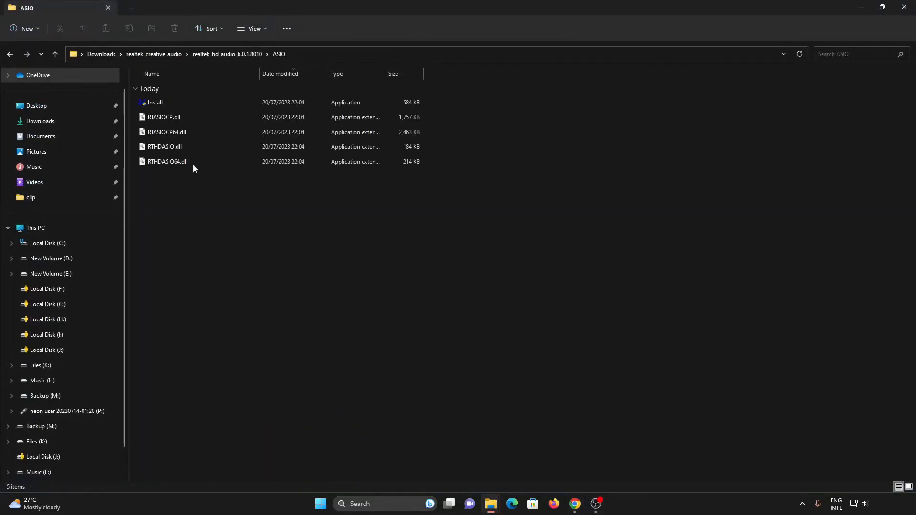
# Run the Install application in the ASIO folder, allowing device changes and acknowledging the registration
pyautogui.doubleClick(191, 102)
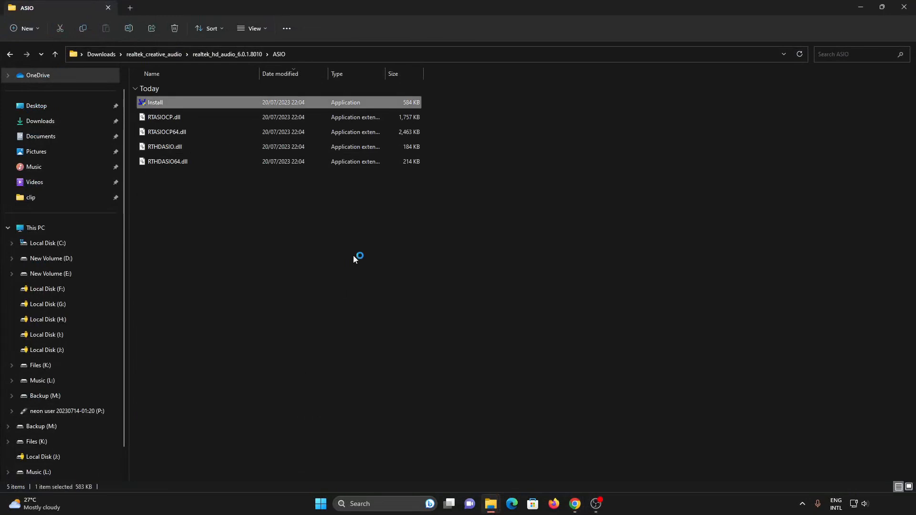
pyautogui.click(406, 355)
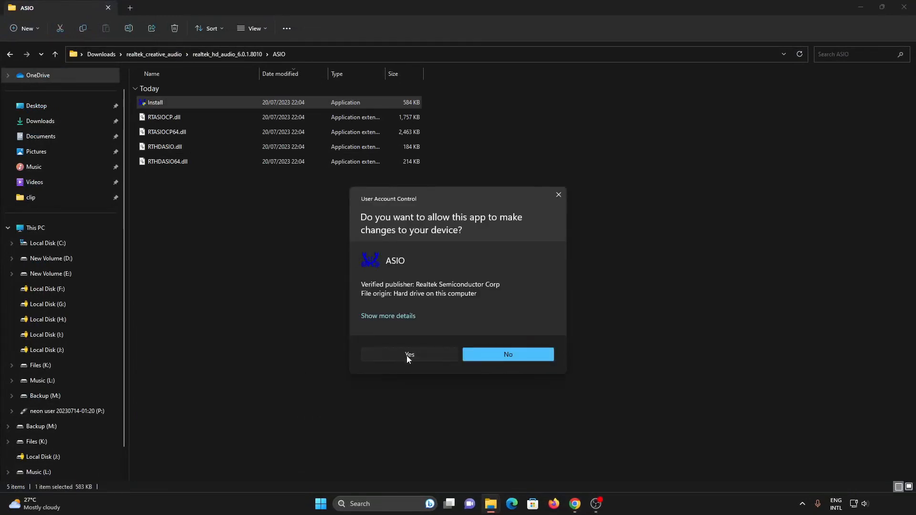
pyautogui.click(484, 283)
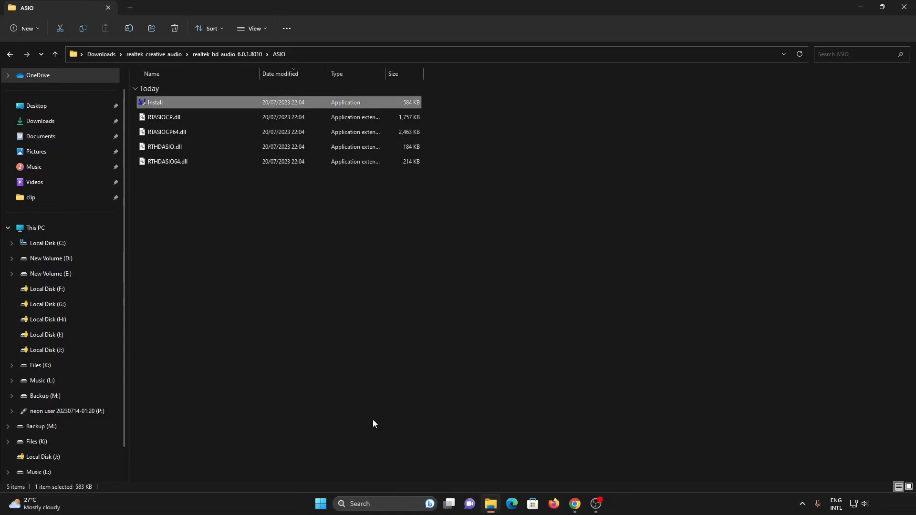
# Launch foobar2000 by searching for "foo"
pyautogui.press('super')
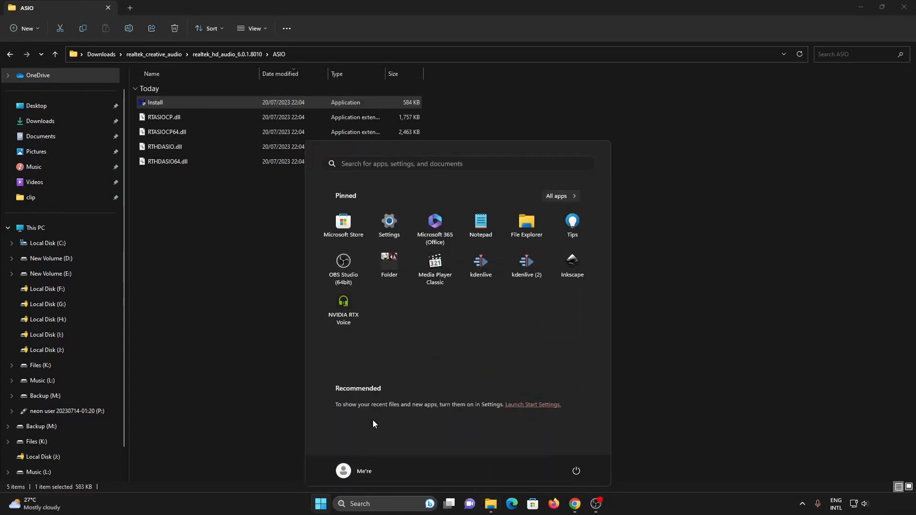
pyautogui.write('foo')
pyautogui.press('Return')
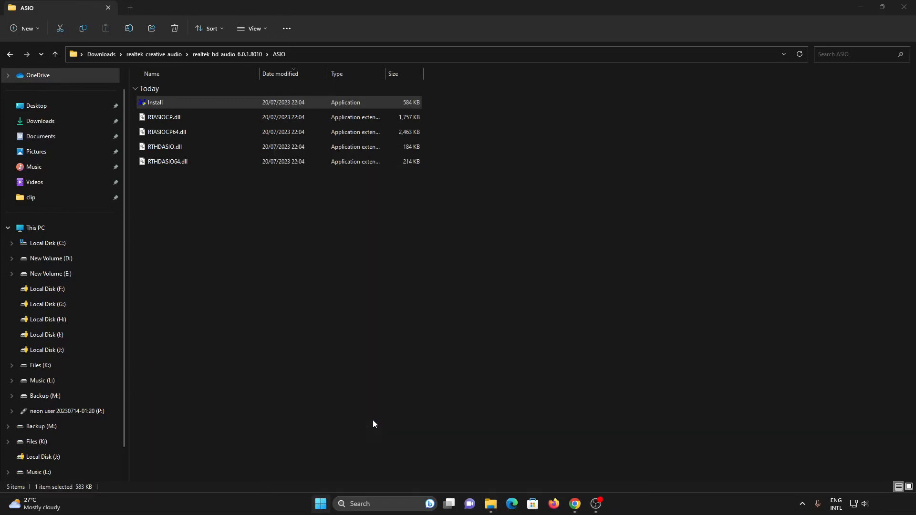
# Examine the ASIO drivers list and the output Devices list in foobar2000's preferences, then close the preferences
pyautogui.click(190, 109)
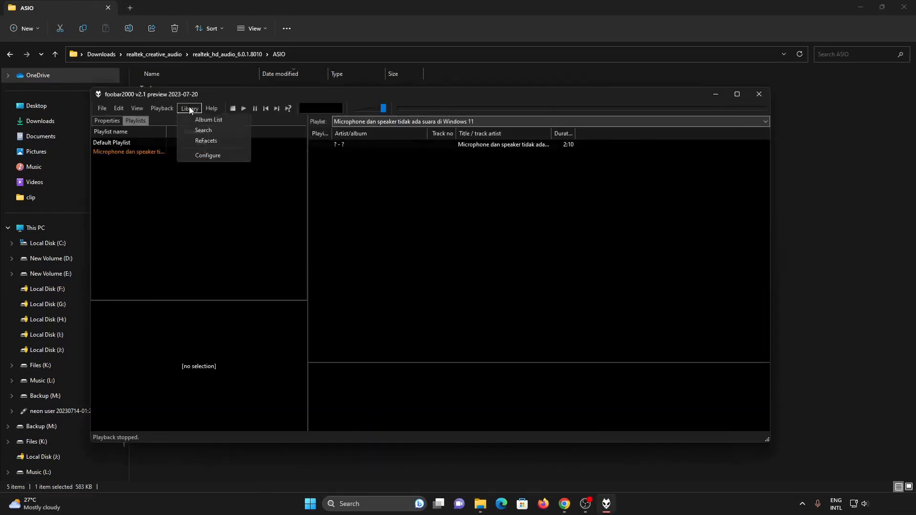
pyautogui.click(198, 155)
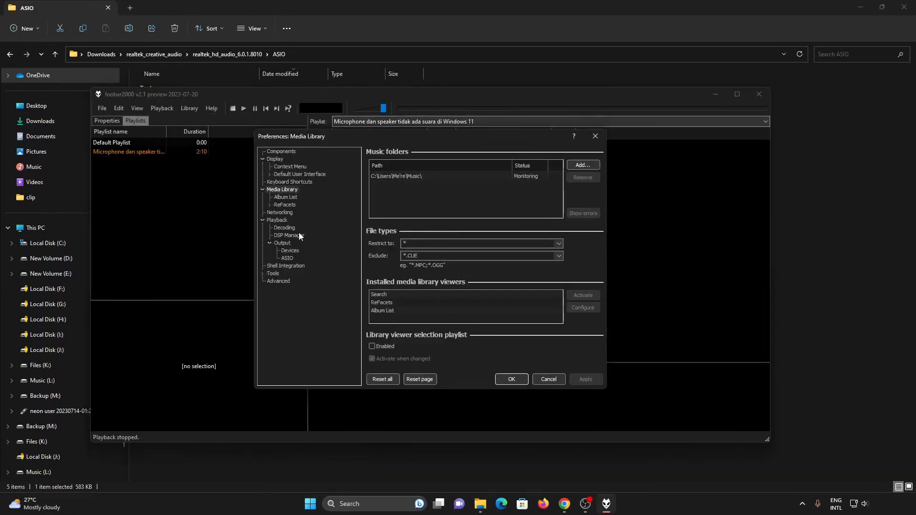
pyautogui.click(288, 258)
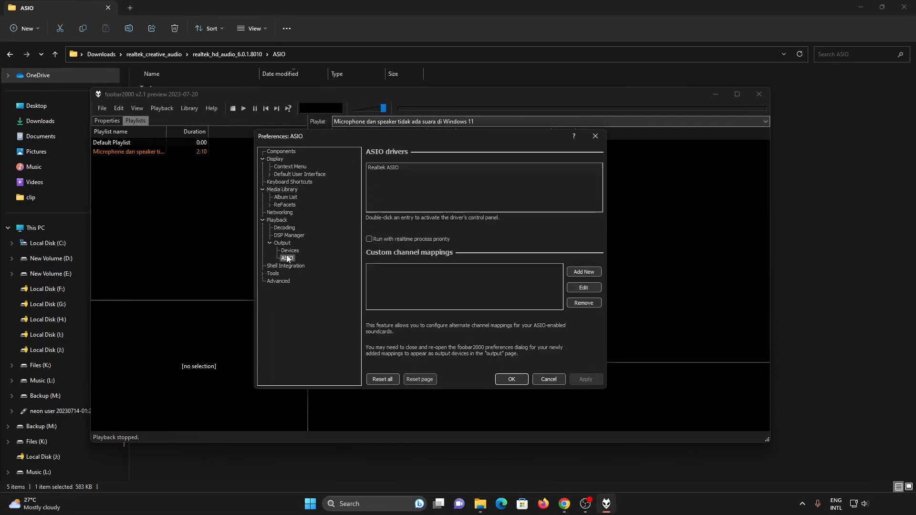
pyautogui.click(432, 168)
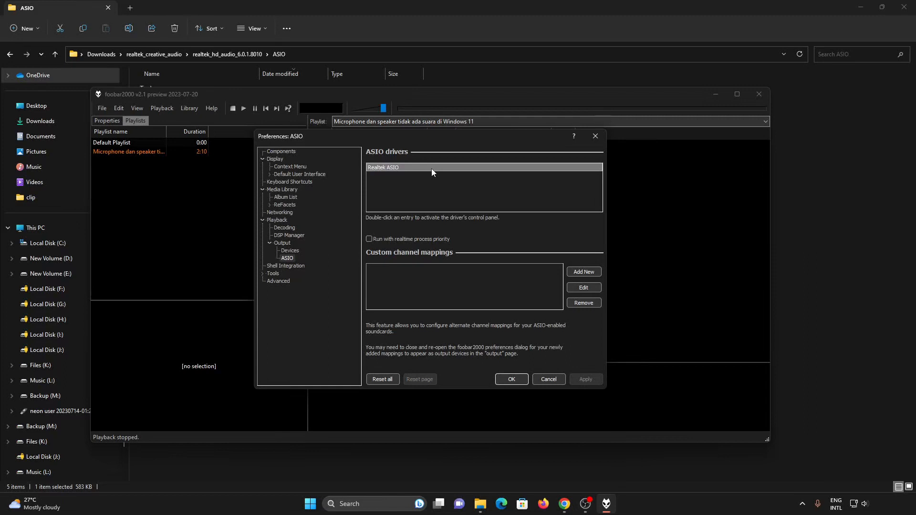
pyautogui.click(286, 249)
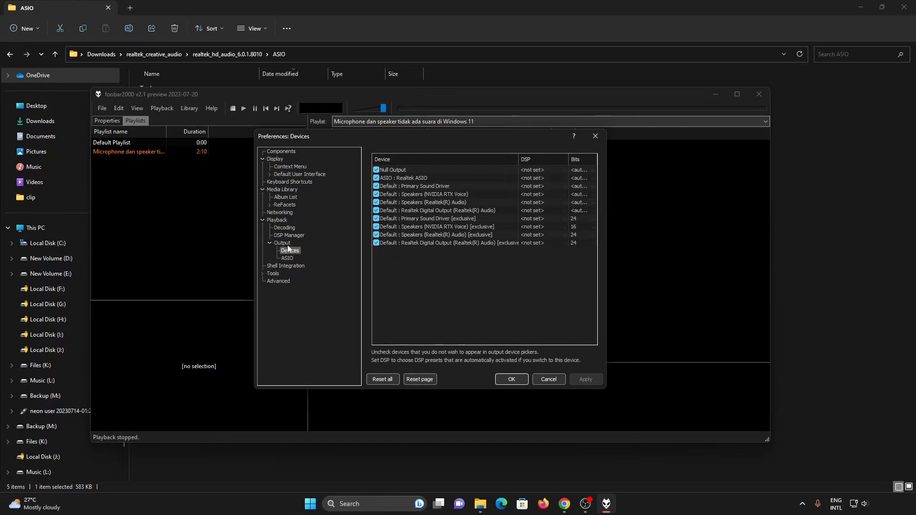
pyautogui.click(831, 235)
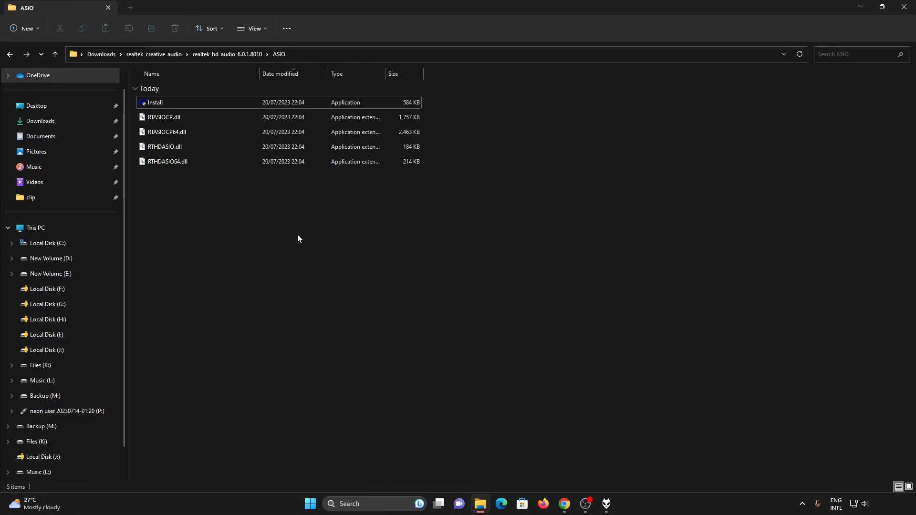
pyautogui.hotkey('alt', 'Tab')
pyautogui.click(507, 379)
# Play the track in the "Microphone dan speaker tidak ada suara di Windows 11" playlist and seek ahead in it
pyautogui.click(203, 153)
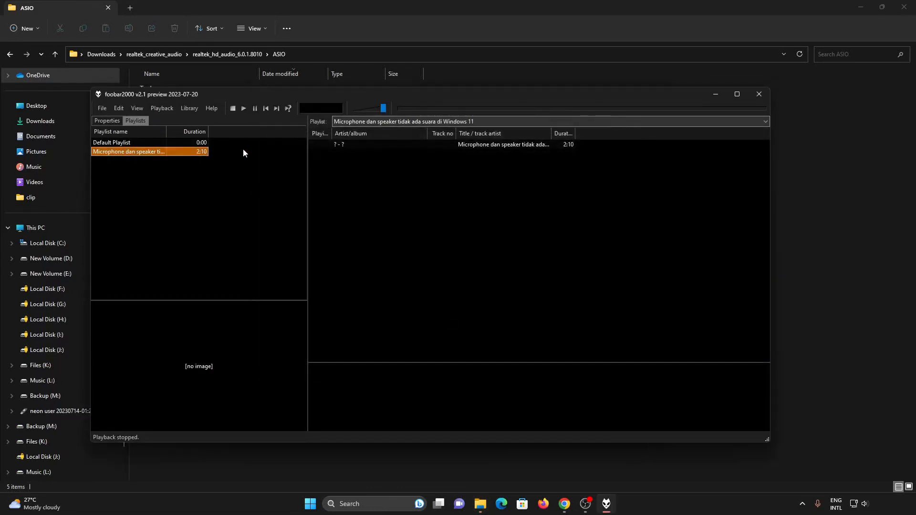
pyautogui.doubleClick(388, 145)
pyautogui.click(425, 109)
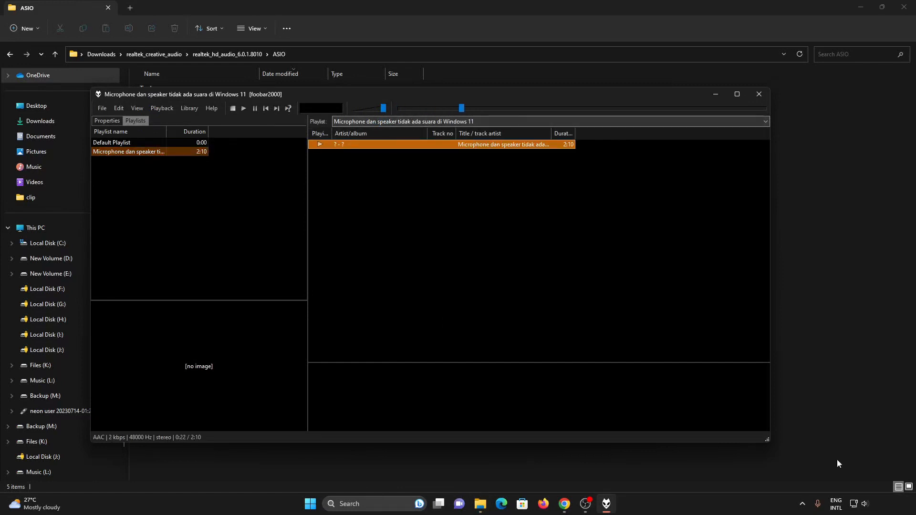
# Raise the system volume, seek further into the track and restart it from the beginning
pyautogui.click(859, 504)
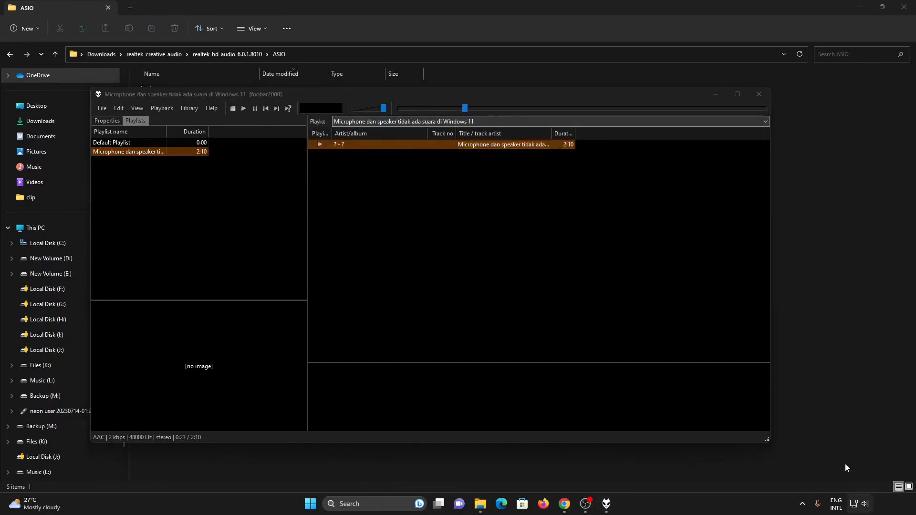
pyautogui.scroll(8, 815, 443)
pyautogui.click(463, 197)
pyautogui.click(487, 109)
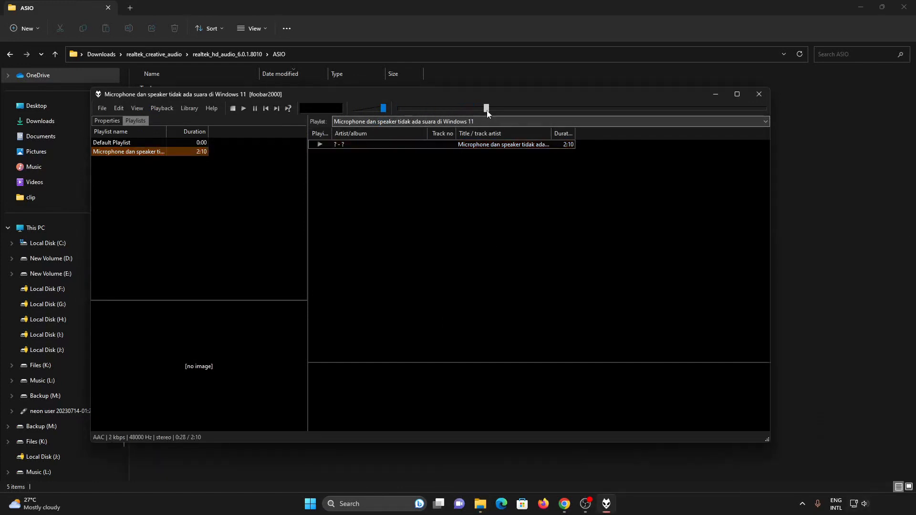
pyautogui.doubleClick(402, 147)
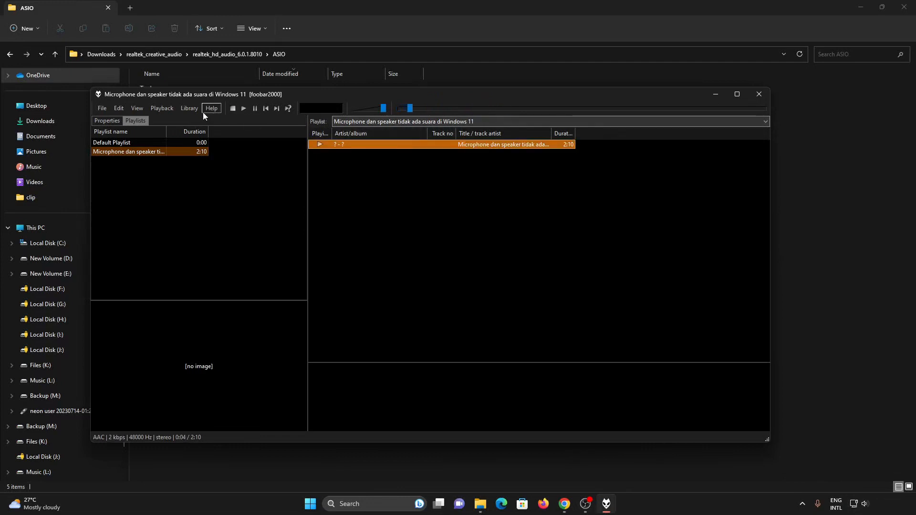
# Set the playback output device to ASIO : Realtek ASIO and confirm the preferences
pyautogui.click(190, 109)
pyautogui.click(213, 153)
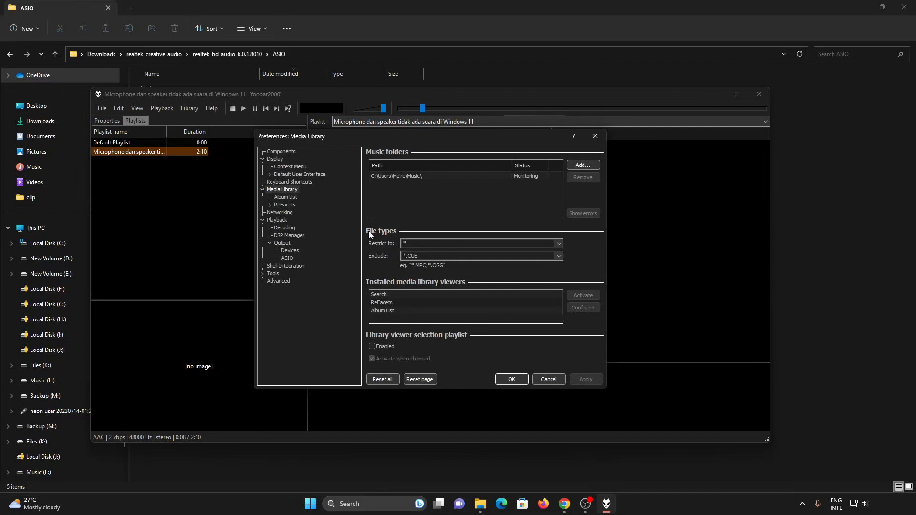
pyautogui.click(282, 243)
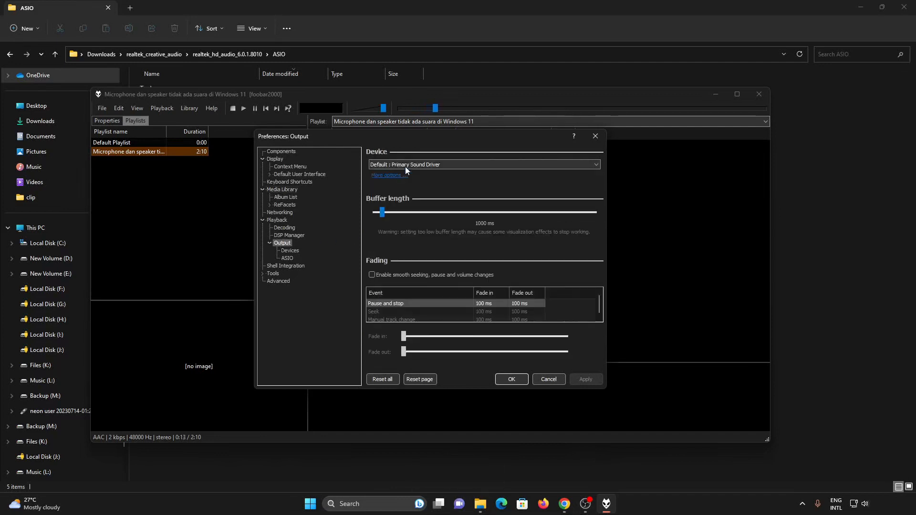
pyautogui.click(412, 165)
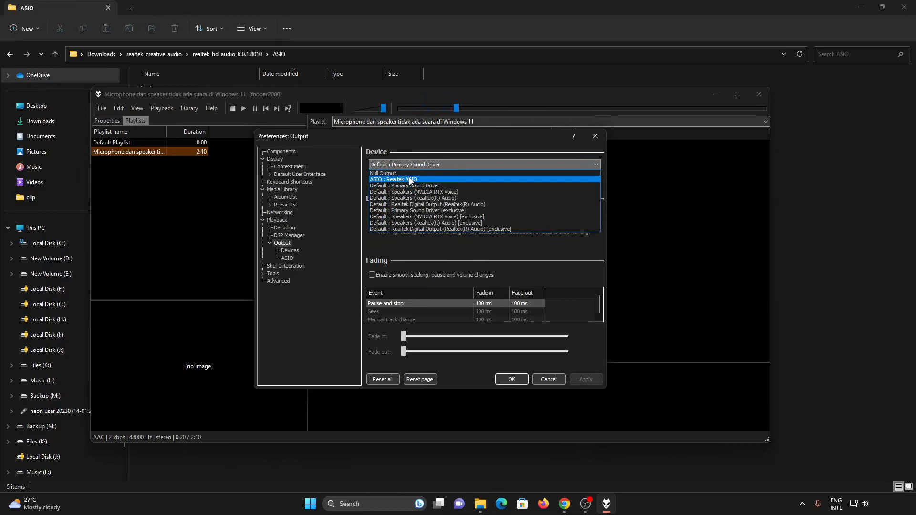
pyautogui.click(410, 180)
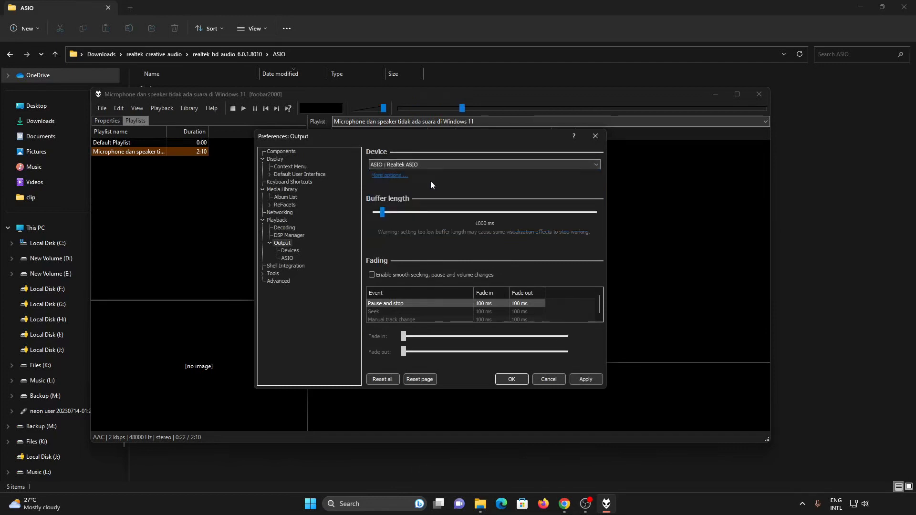
pyautogui.click(513, 379)
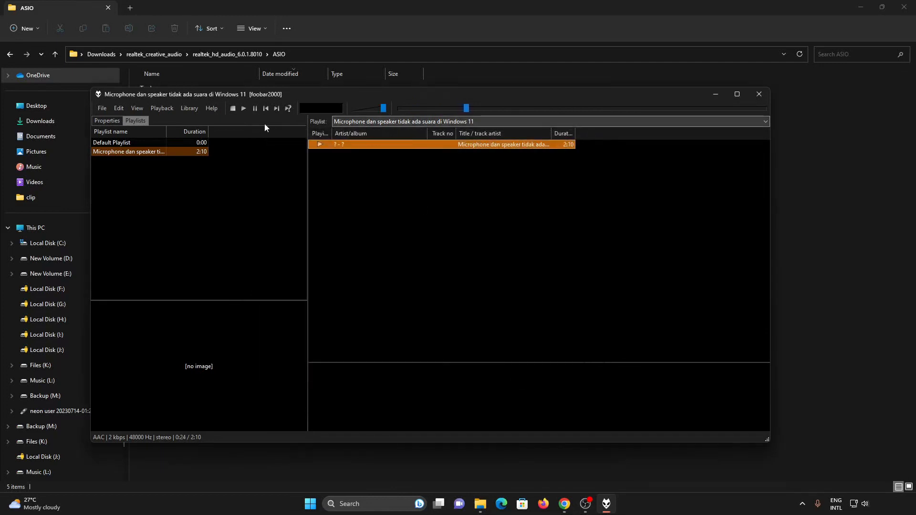
# Test playback by restarting the track, lowering the player volume and seeking through it, then stop playback
pyautogui.doubleClick(378, 143)
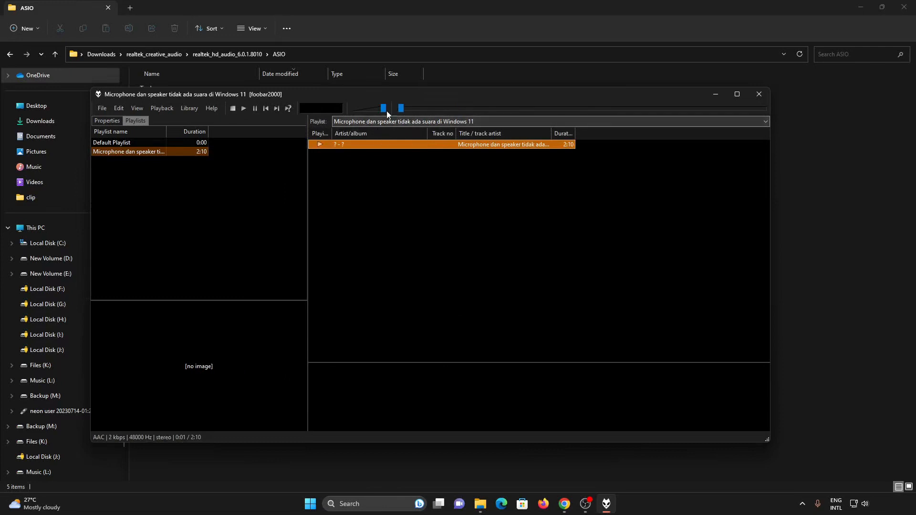
pyautogui.moveTo(387, 111); pyautogui.dragTo(380, 111)
pyautogui.click(425, 109)
pyautogui.moveTo(451, 111); pyautogui.dragTo(539, 111)
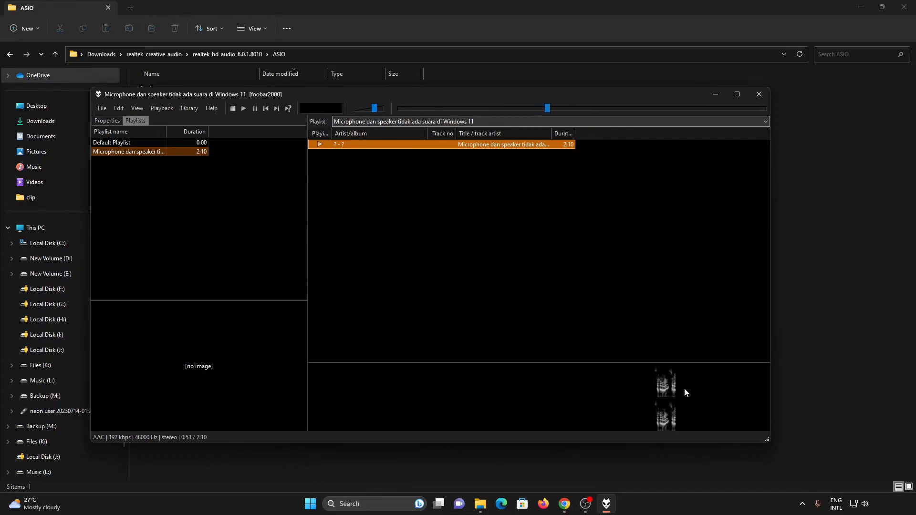
pyautogui.moveTo(642, 111); pyautogui.dragTo(713, 113)
pyautogui.click(362, 111)
pyautogui.click(234, 109)
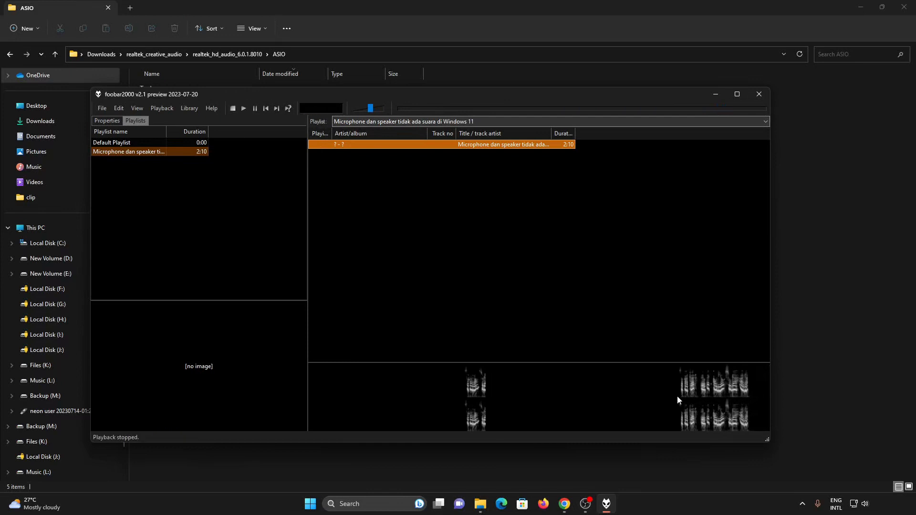